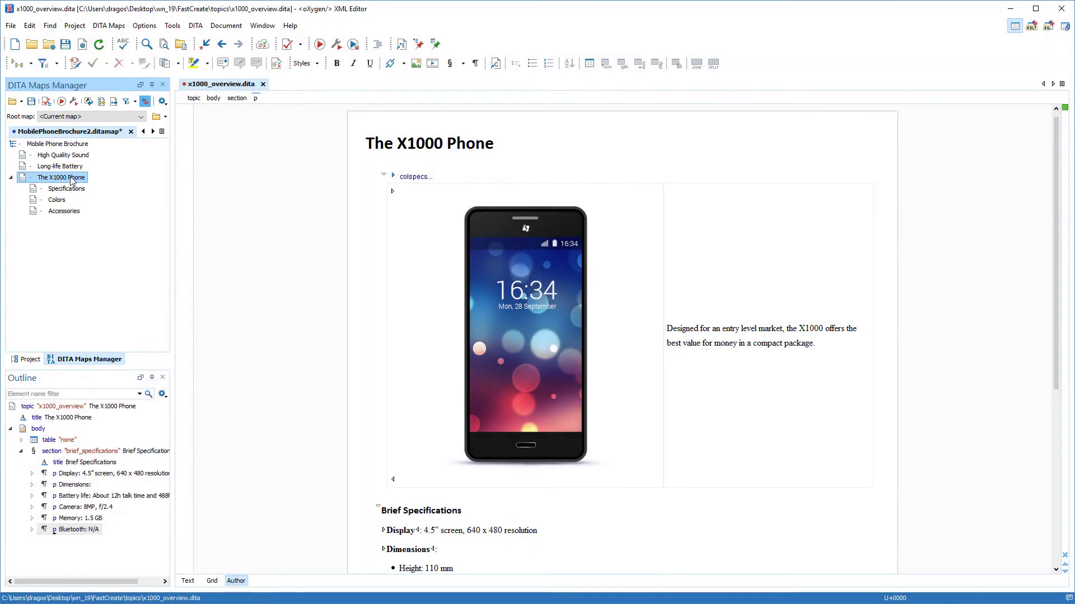
- Duplicate The X1000 Phone topic from the map and save the copy as x2000.dita
click(70, 178)
right_click(70, 178)
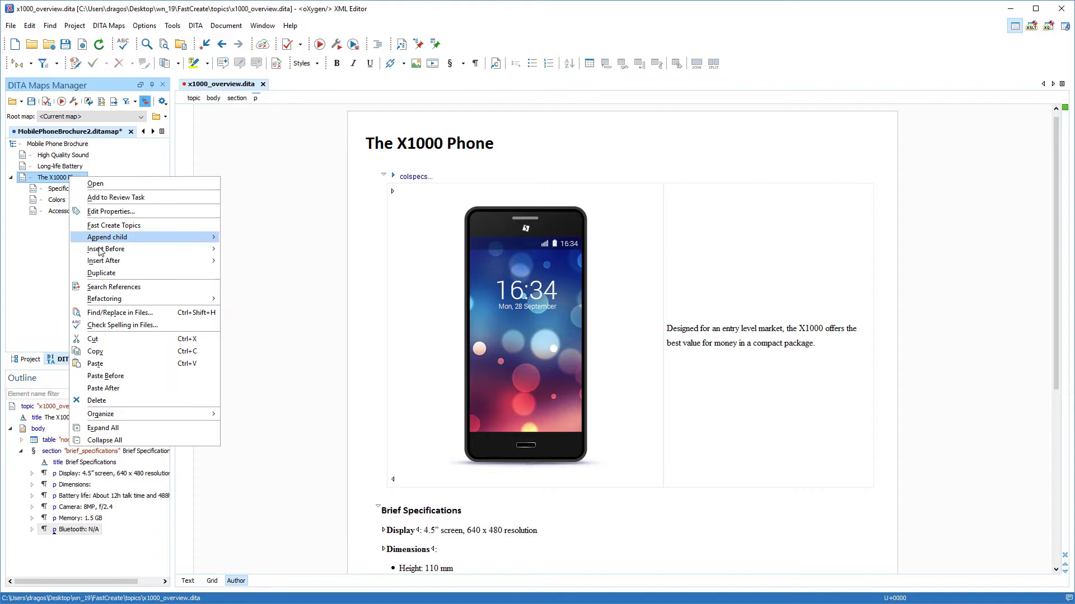
click(101, 273)
text(file:/C:/Users/dragos/Desktop/wn_19/FastCreate/topics/x2000.dita)
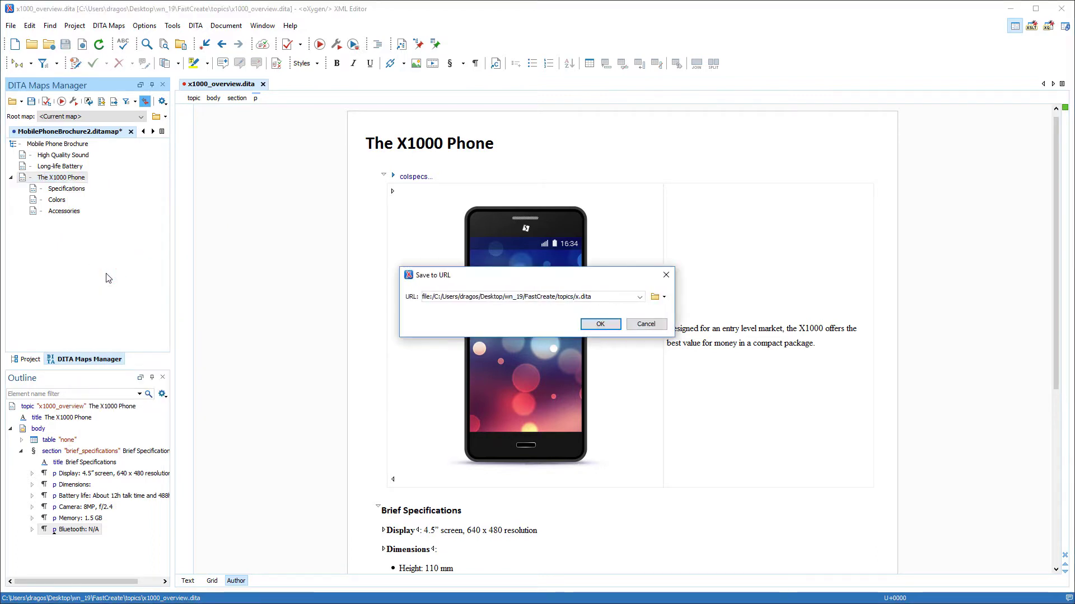
click(600, 324)
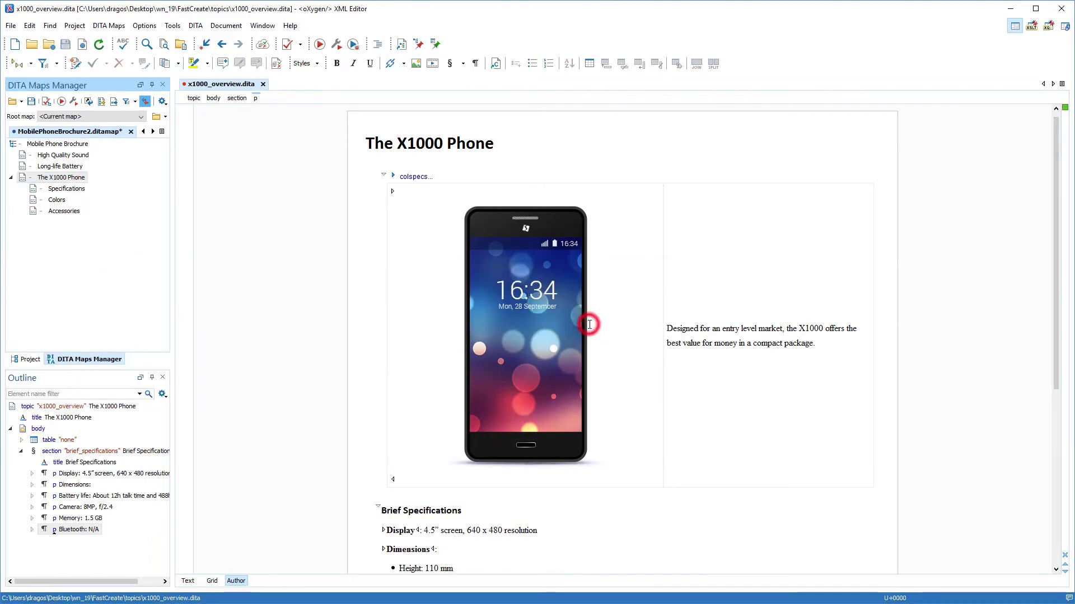
- Retitle the copied topic to The X2000 Phone and save it with Ctrl+S
click(412, 150)
key(BackSpace)
text(2)
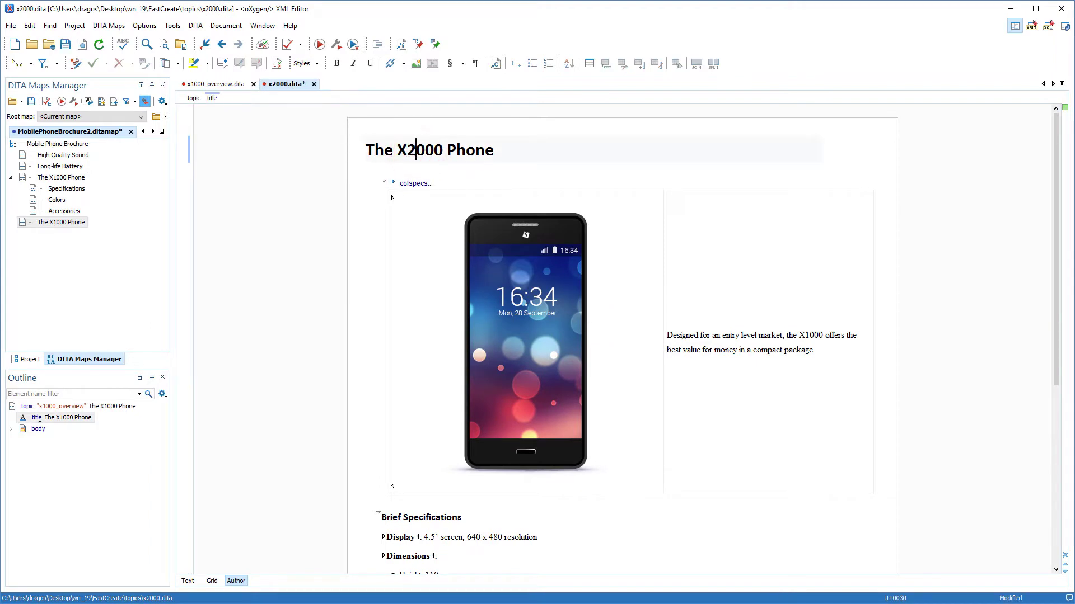
key(ctrl+s)
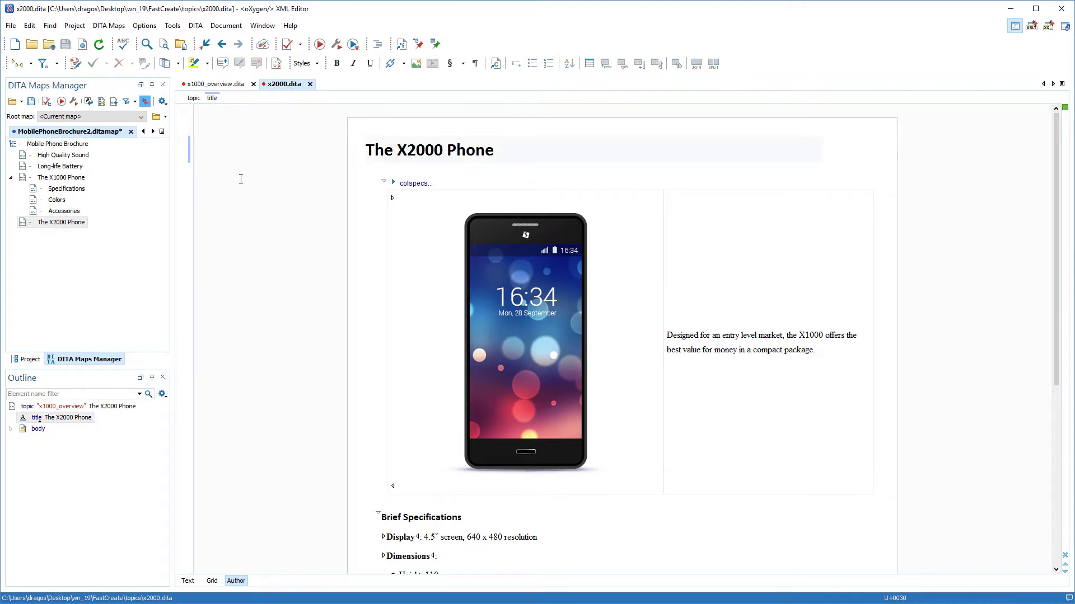
- Fast-create The X3000 Phone topic with Specifications, Colors and Accessories subtopics under The X2000 Phone
right_click(70, 223)
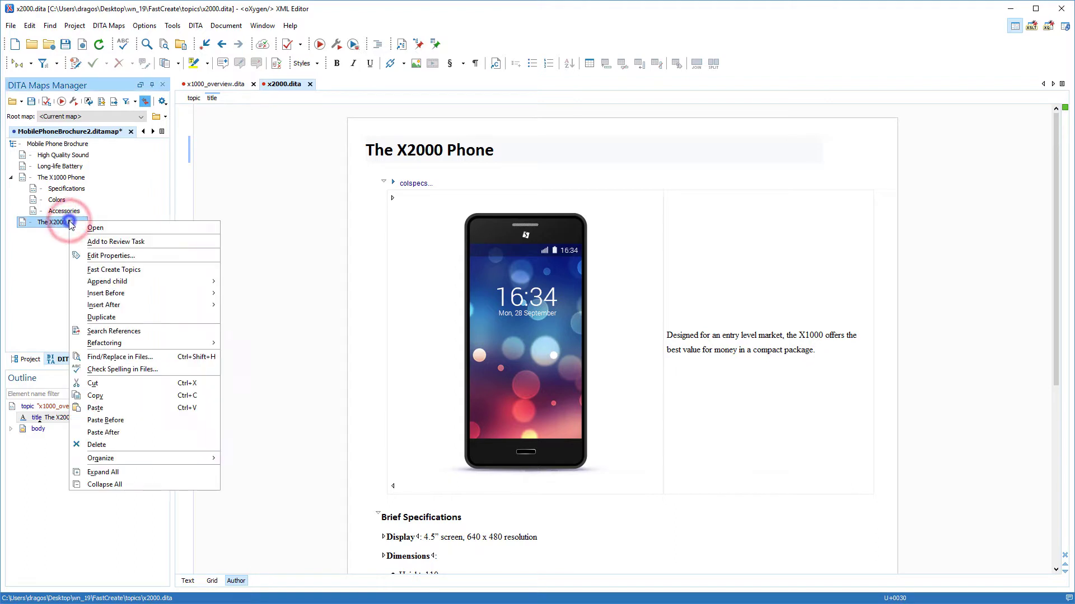
click(93, 271)
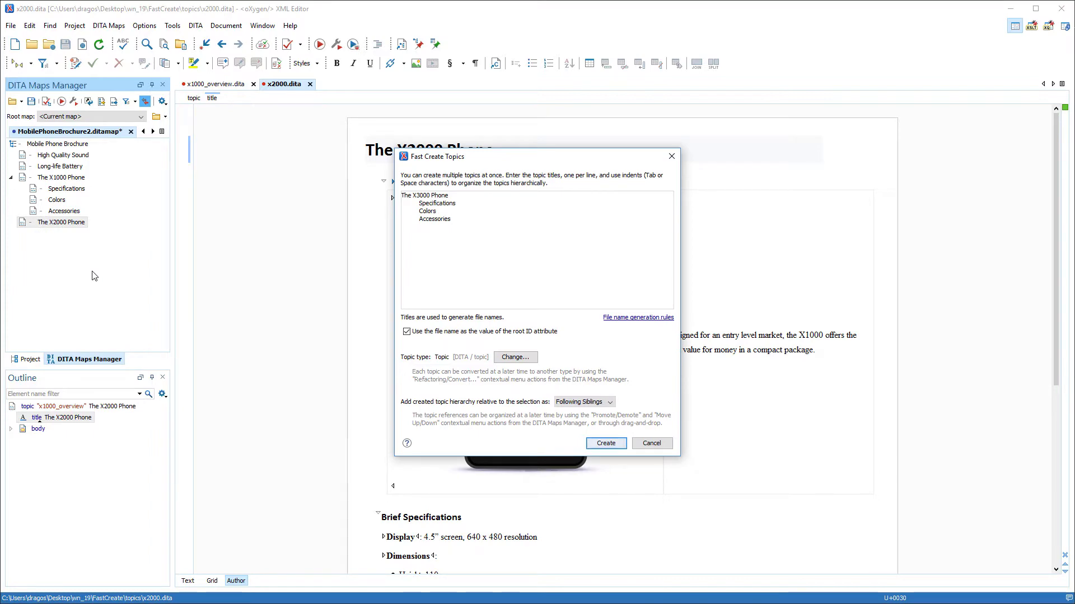
click(605, 442)
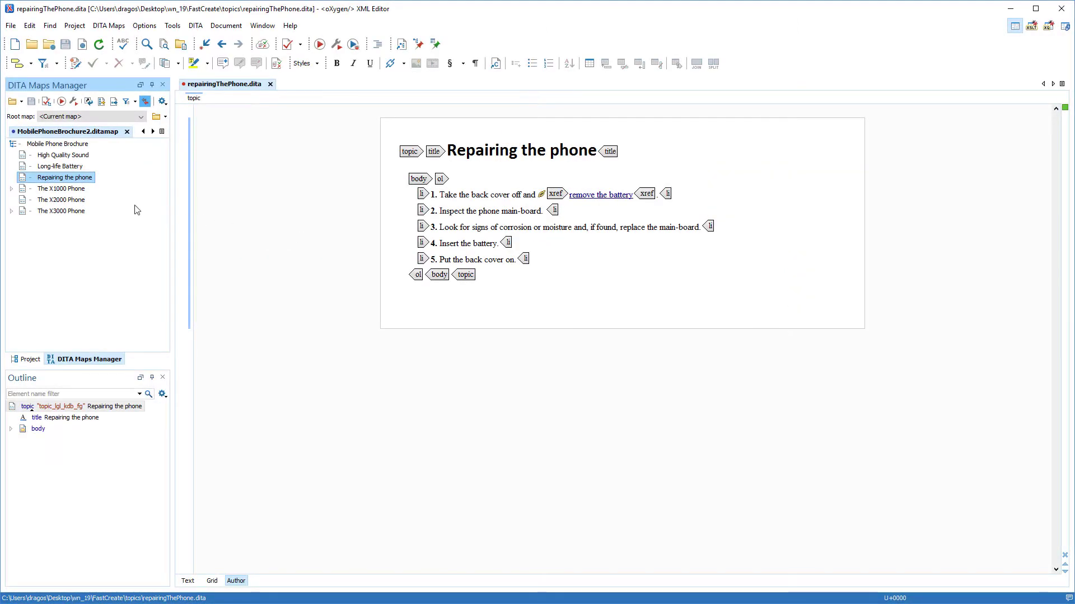
- Convert the Repairing the phone topic into a DITA task via Refactoring > Convert to Task
right_click(84, 178)
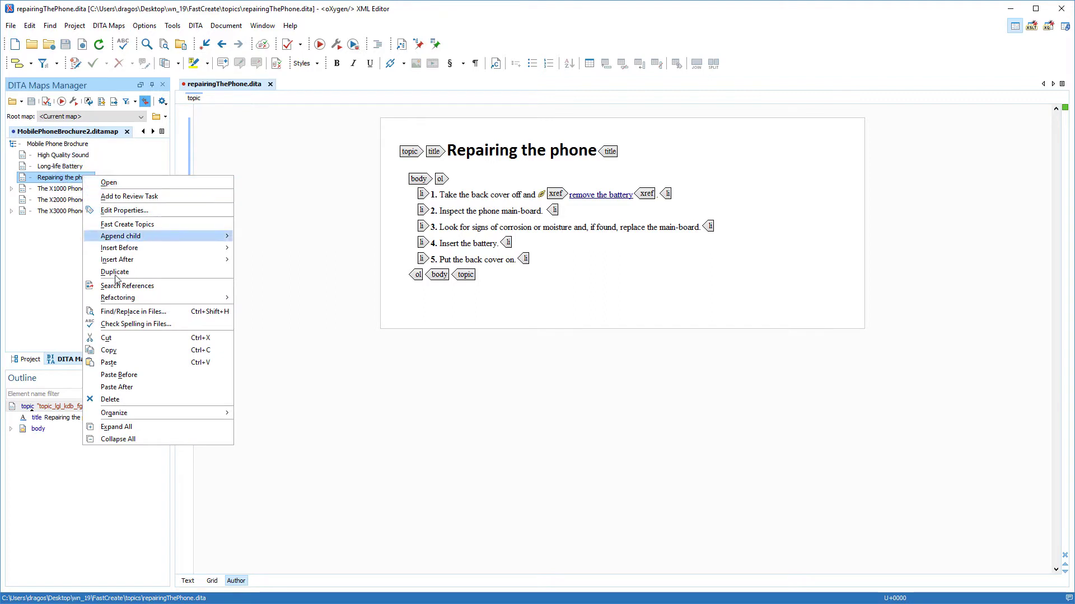
mouse_move(118, 297)
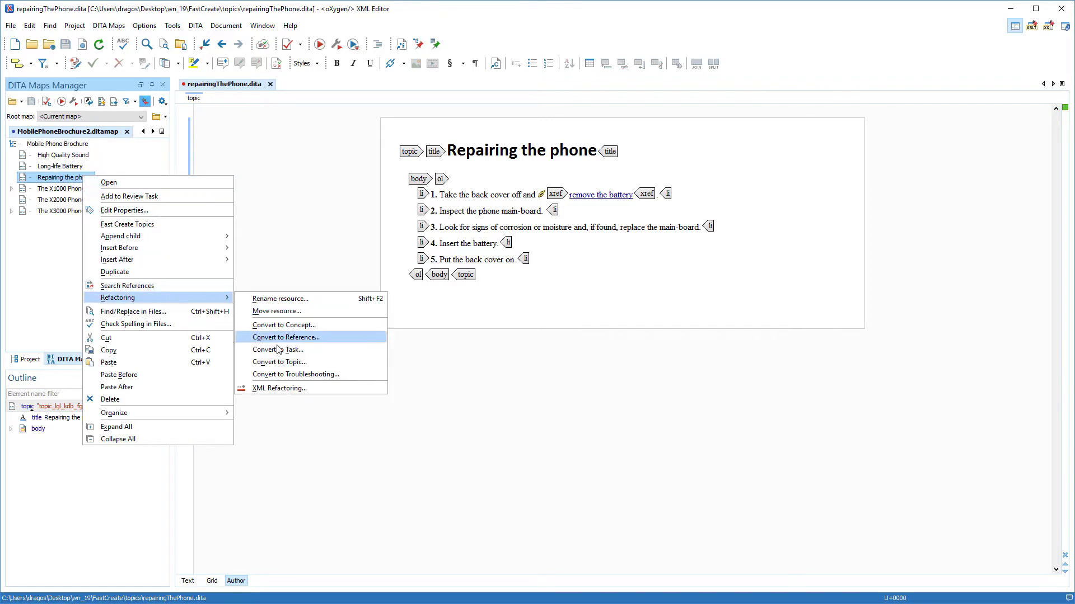
click(277, 350)
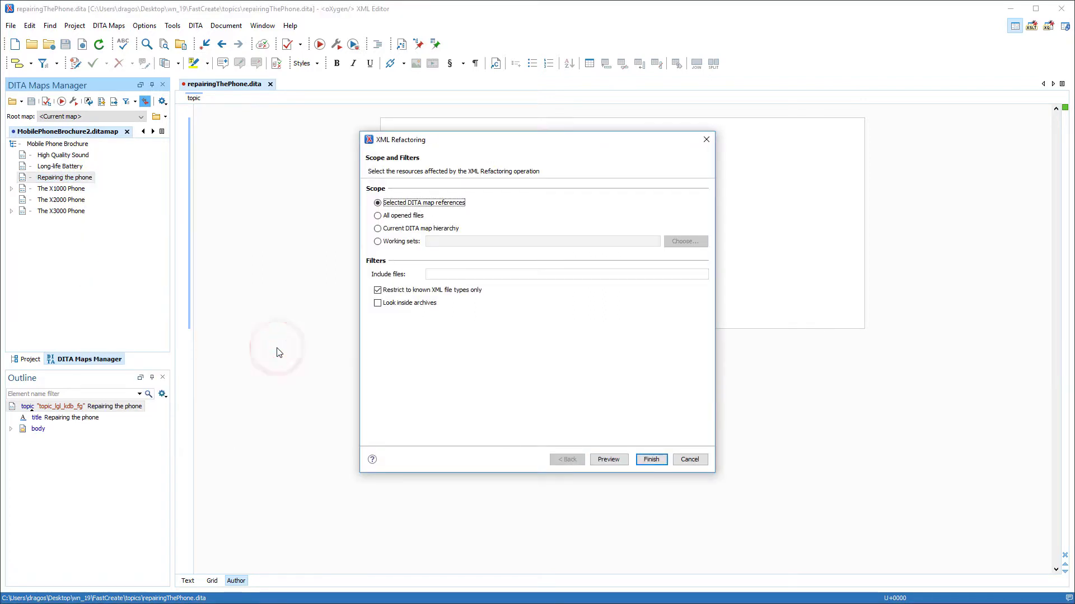
click(651, 460)
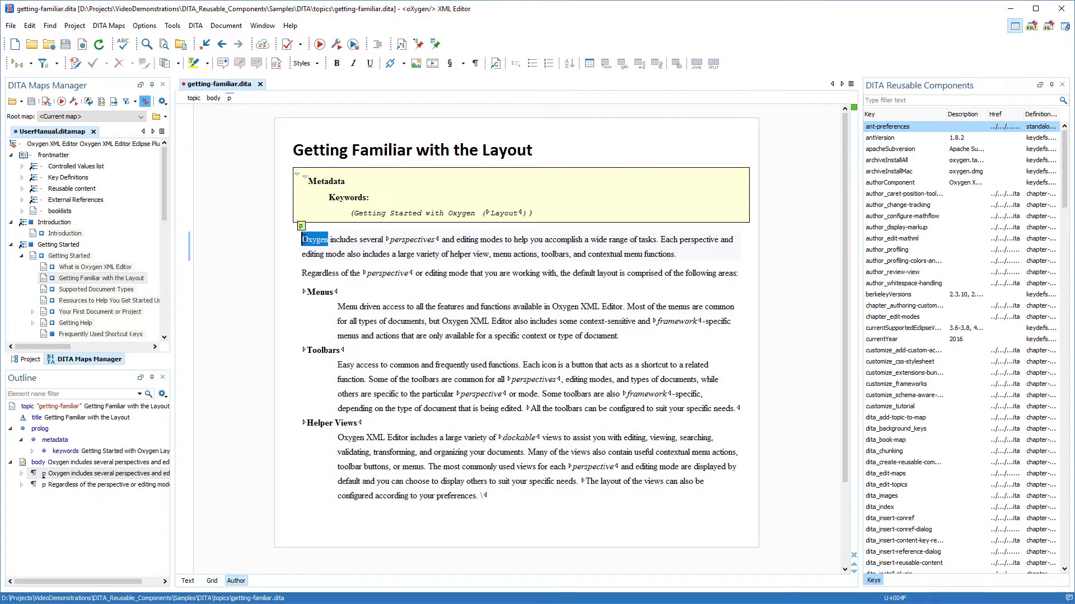
- Delete the word Oxygen, filter reusable keys by 'prod', and drag the product key to the paragraph start
key(Delete)
click(907, 99)
text(prod)
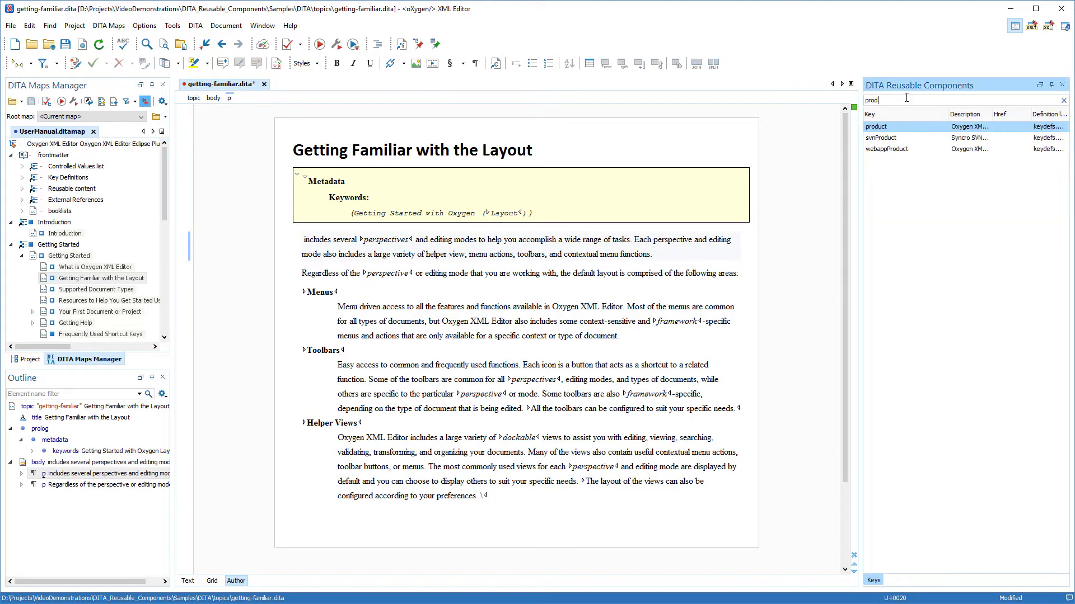
click(646, 195)
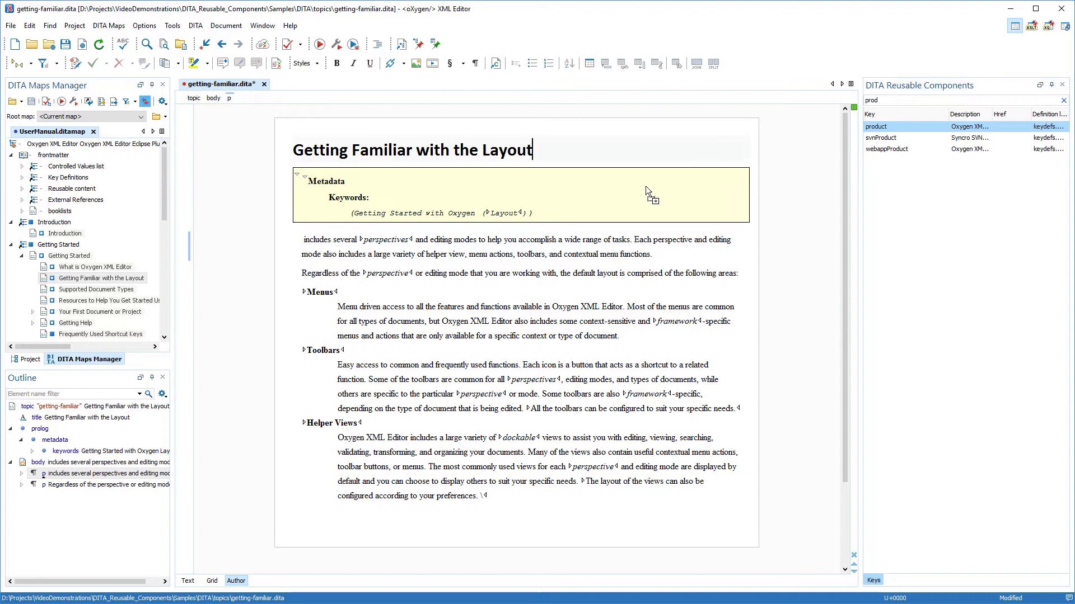
drag(876, 126, 304, 242)
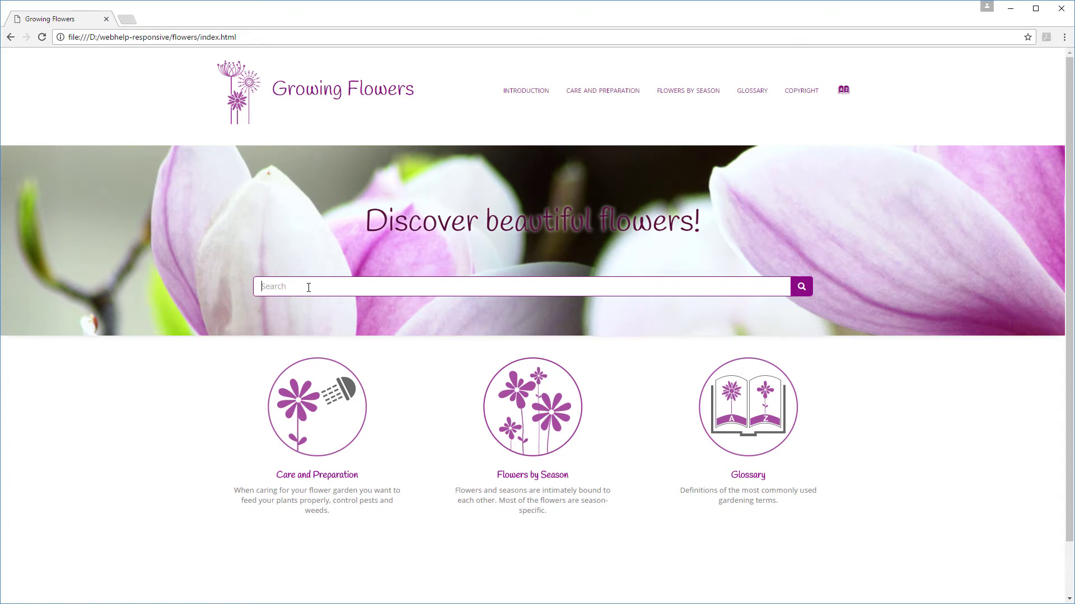
text(flo)
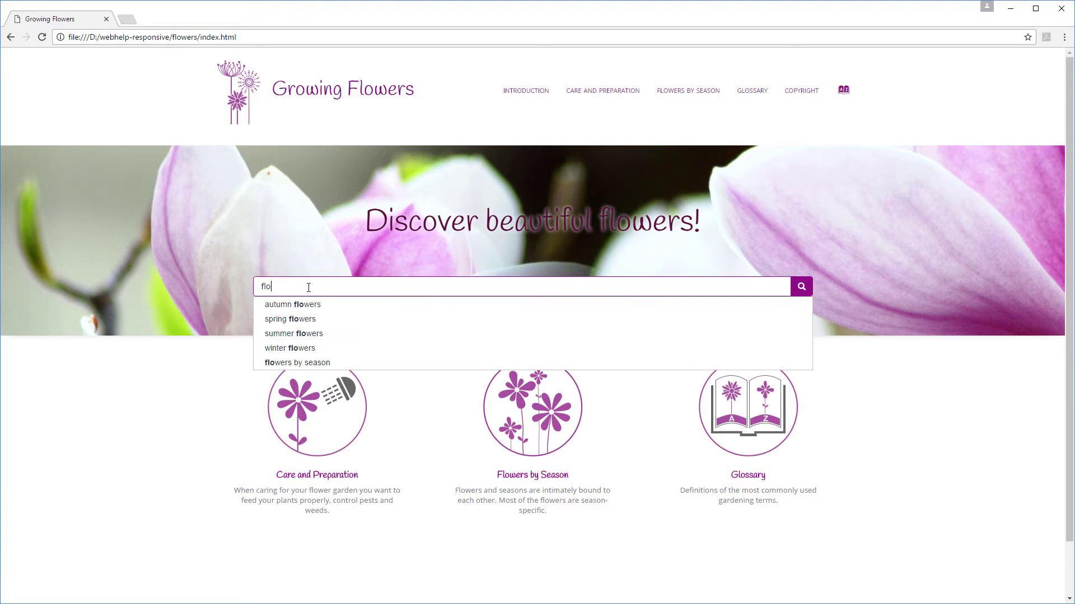
- Search the WebHelp for summer flowers, then the exact phrase floral growth, and open the Summer Flowers result
click(303, 335)
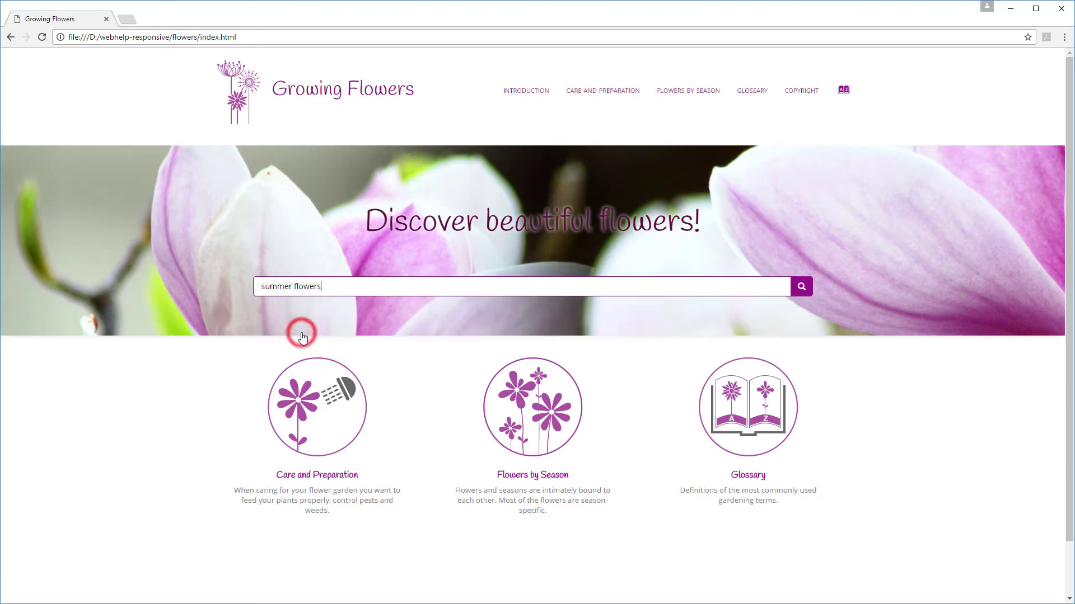
click(801, 288)
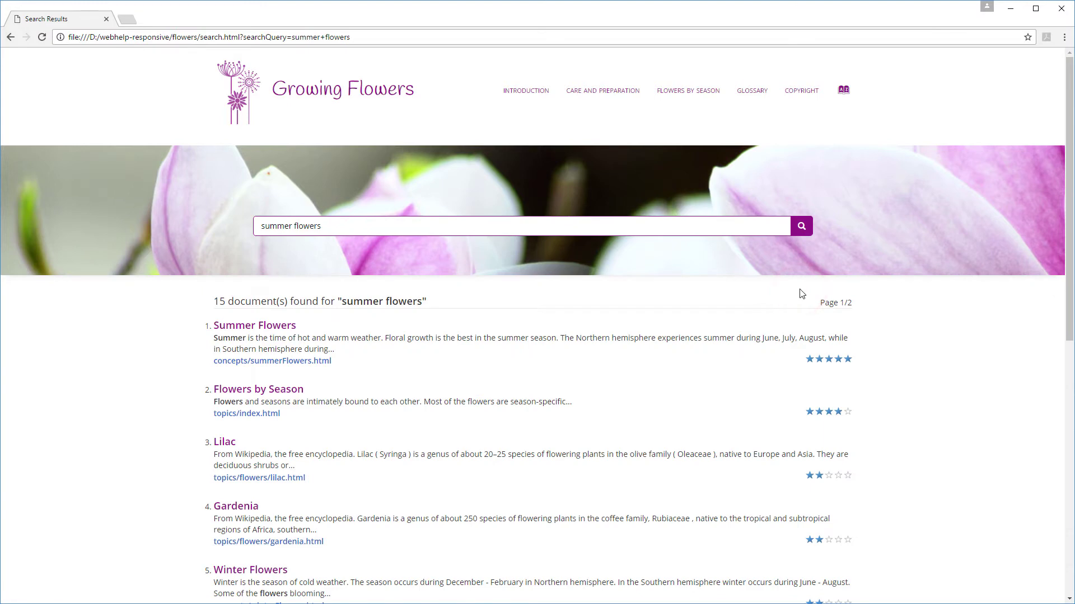
drag(335, 225, 256, 227)
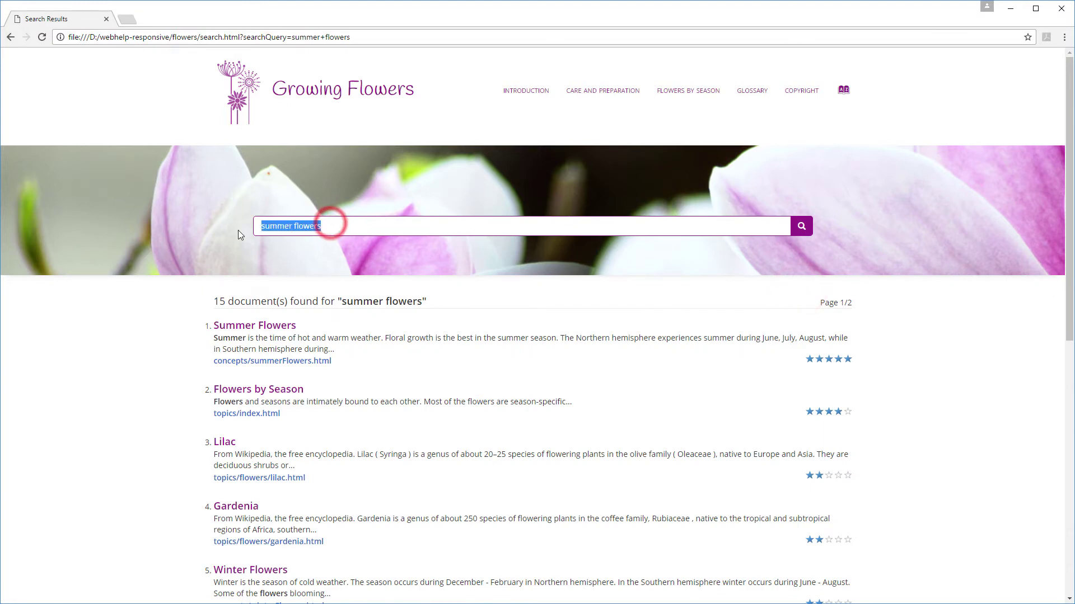
text("floral growth")
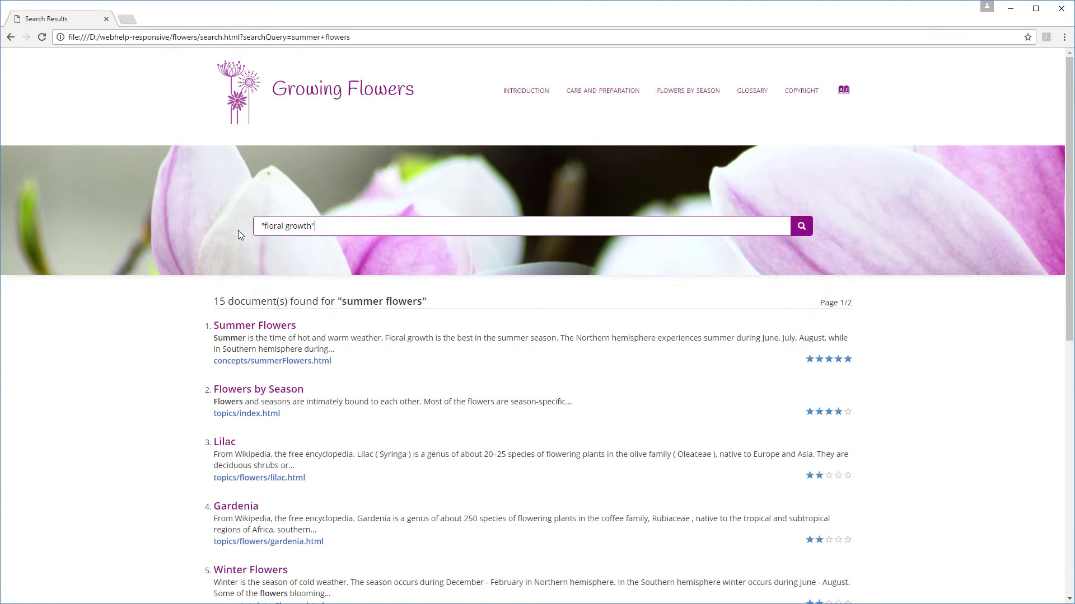
click(801, 226)
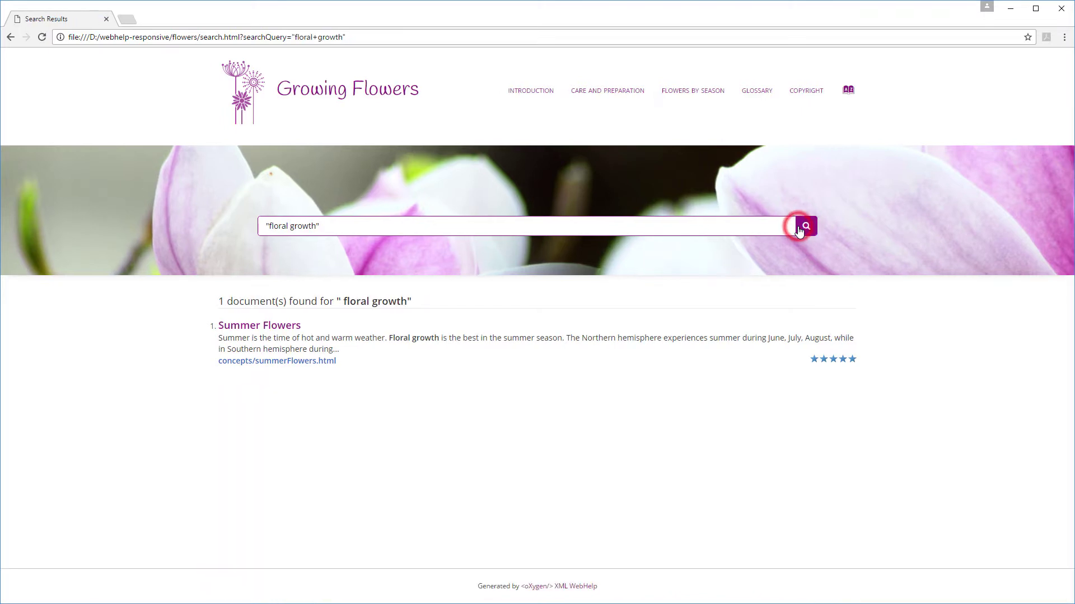
click(280, 325)
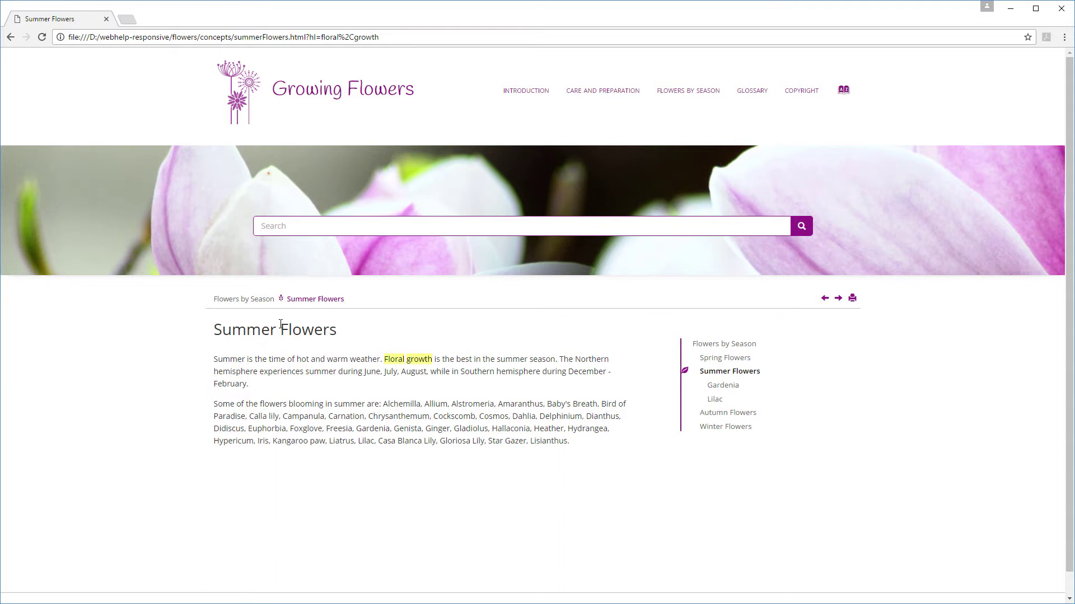
- Search the WebHelp for flower propagation and bring up its 18 results
click(288, 228)
text(flower propagation)
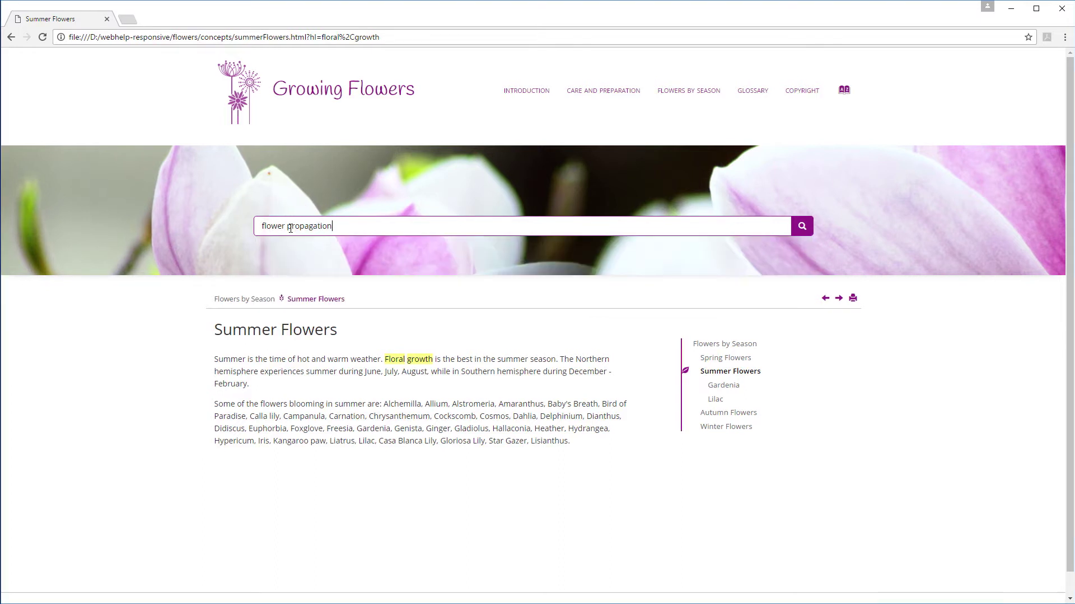
click(802, 226)
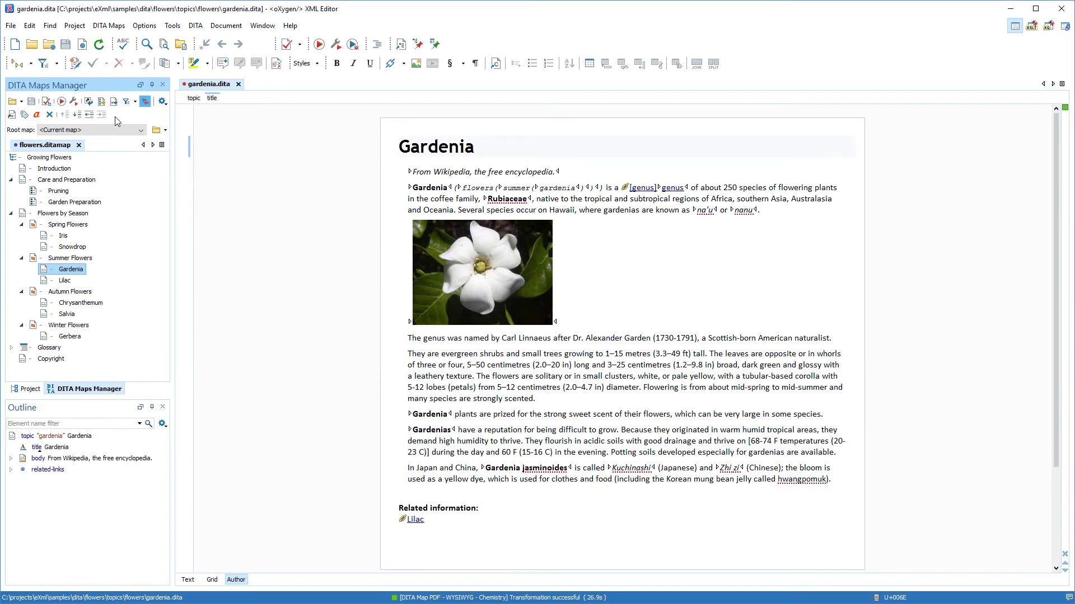
- Duplicate the DITA Map PDF - WYSIWYG transformation scenario and rename the copy Chemistry
click(74, 101)
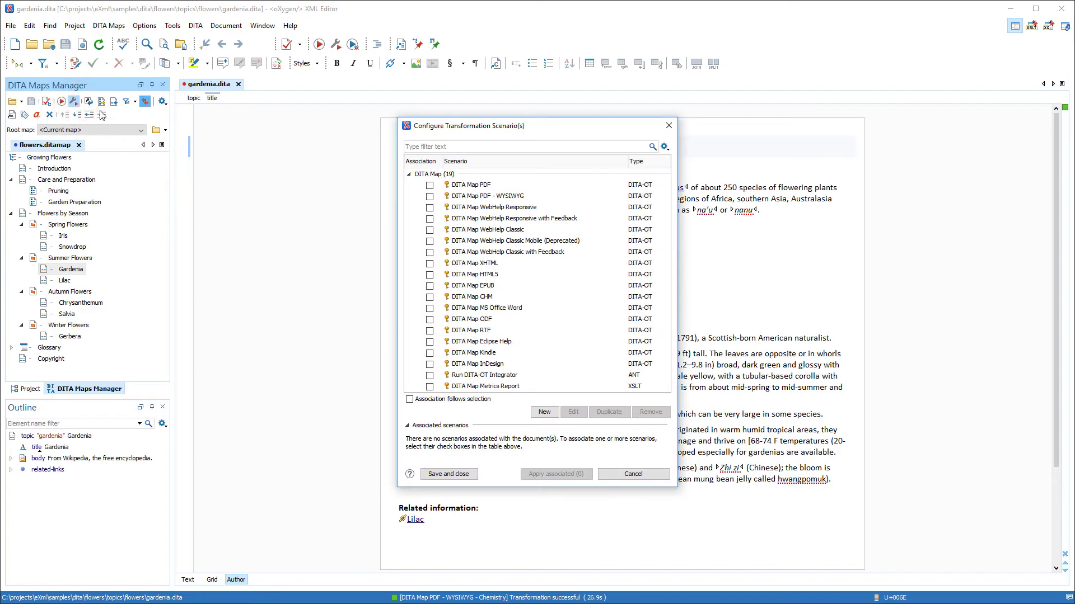
click(501, 196)
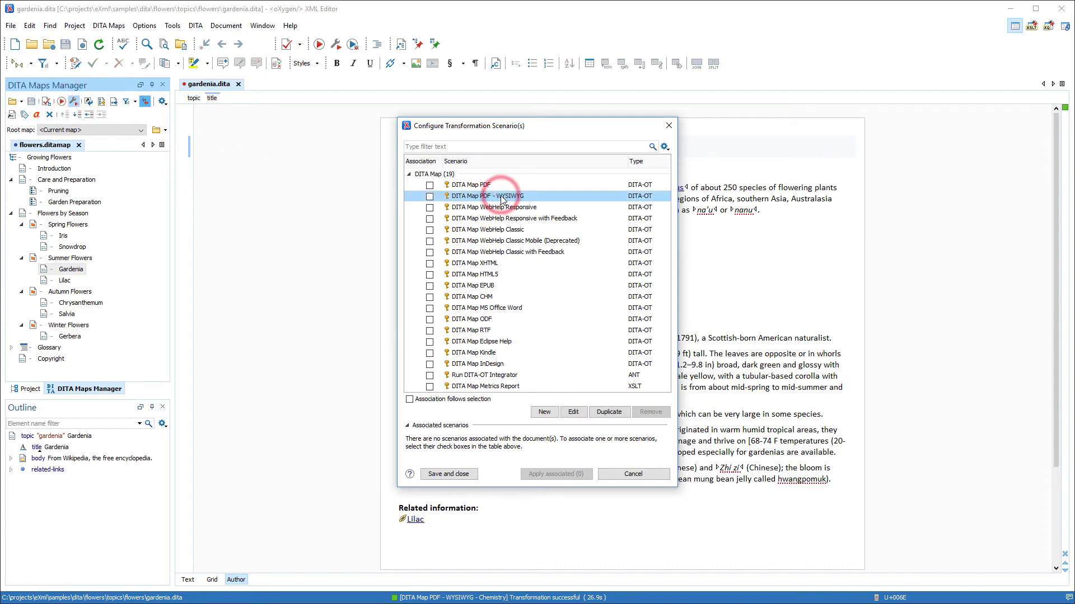
click(609, 411)
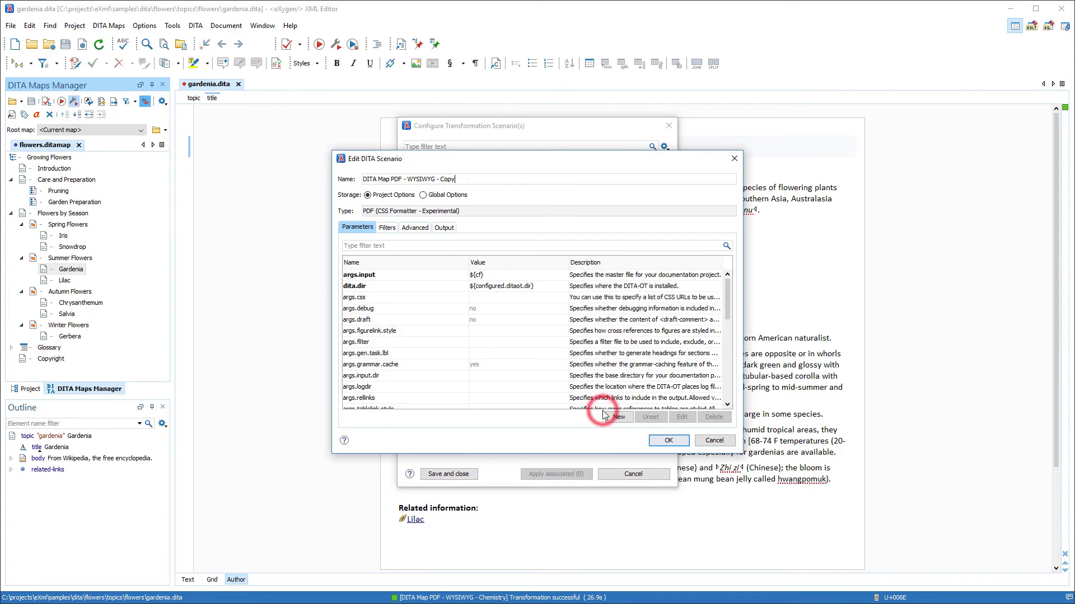
key(BackSpace)
key(BackSpace)
key(BackSpace)
text(Chemistry)
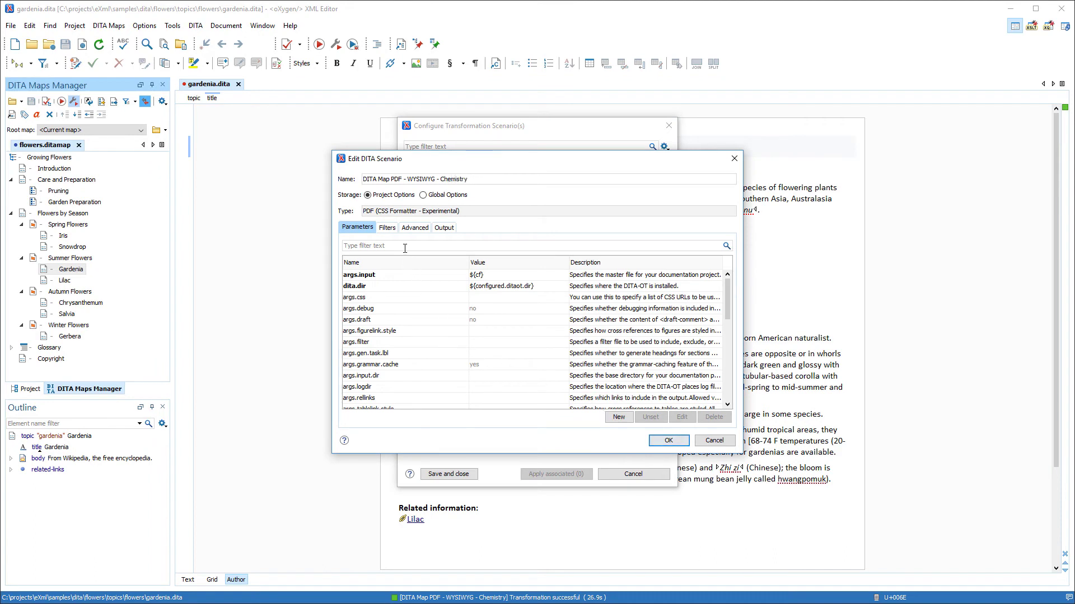
- Set the css.processor.type parameter to chemistry
click(404, 248)
text(processor)
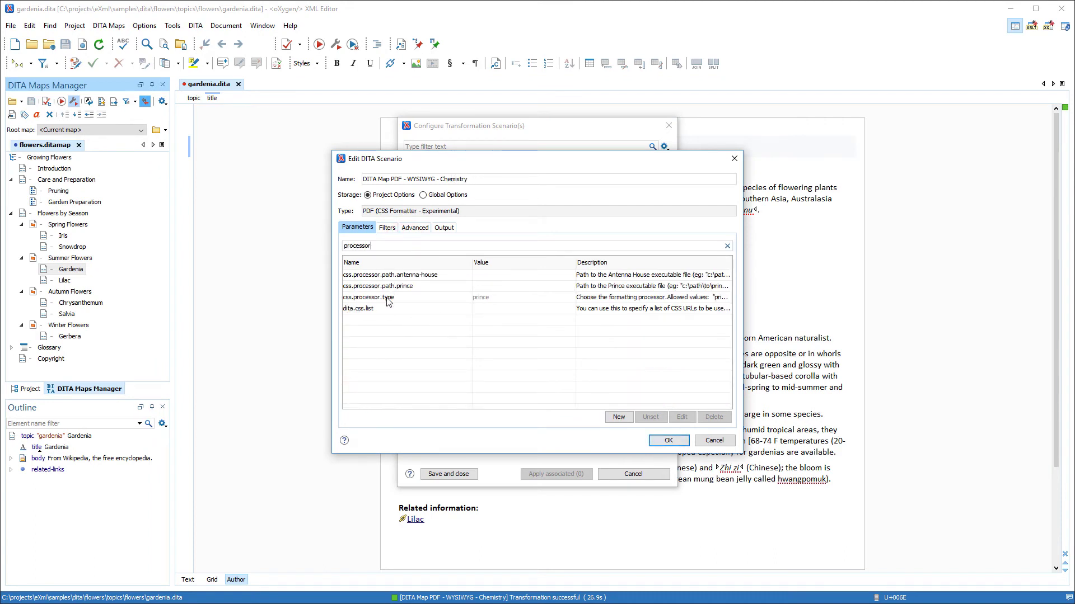
double_click(388, 298)
click(536, 266)
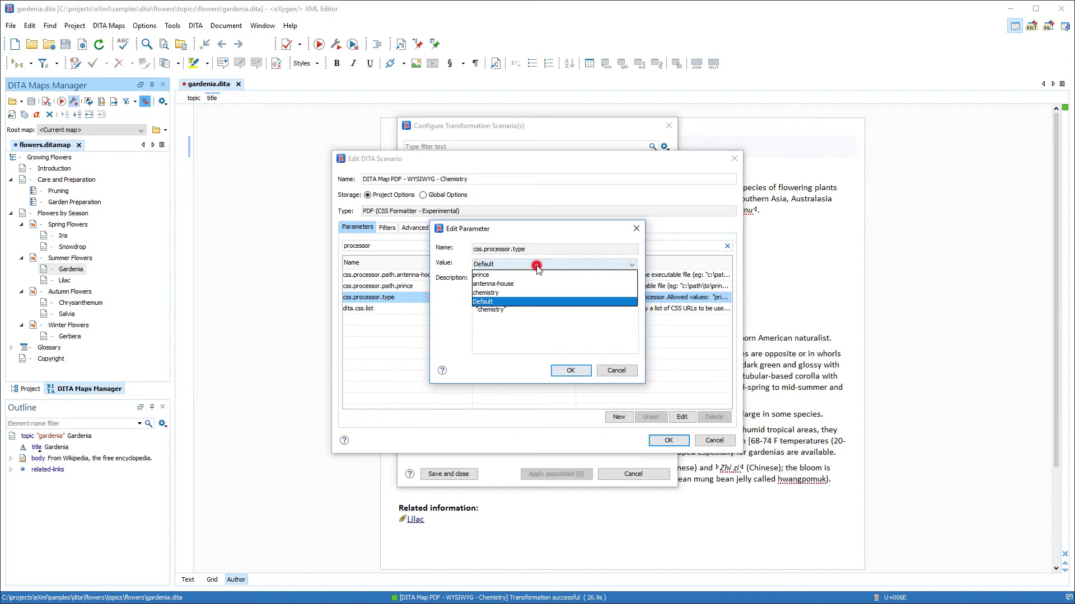
click(530, 292)
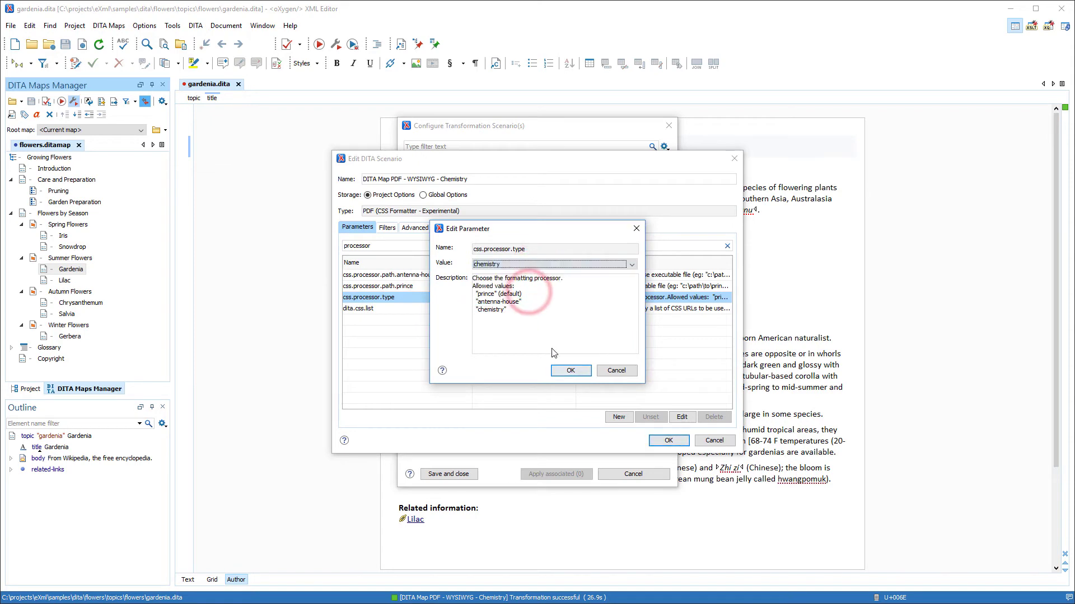
click(570, 371)
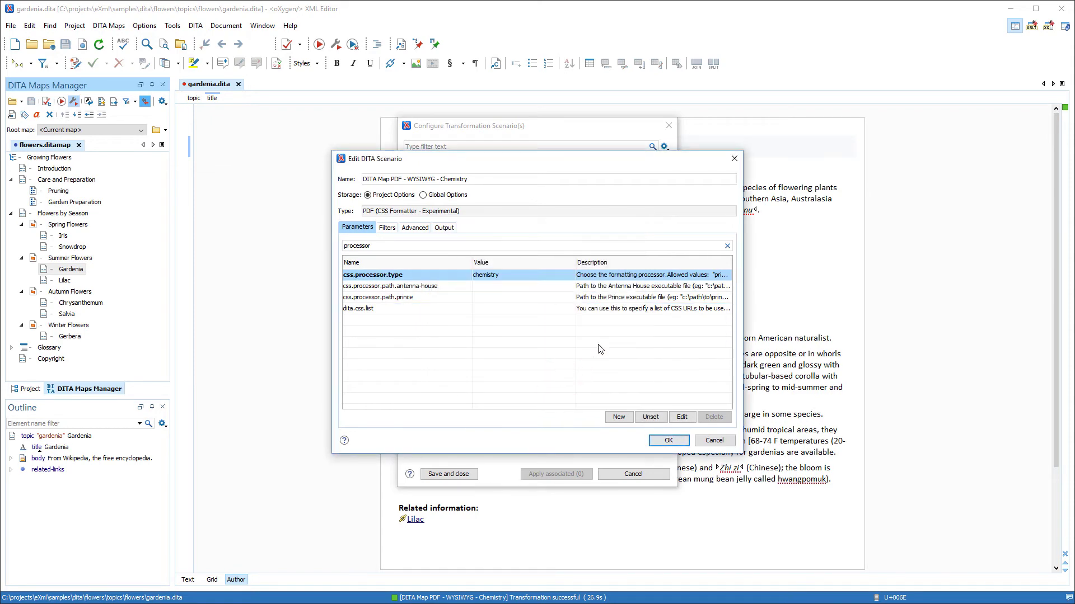
- Point args.css to the custom CSS file, save the Chemistry scenario and run it
click(727, 247)
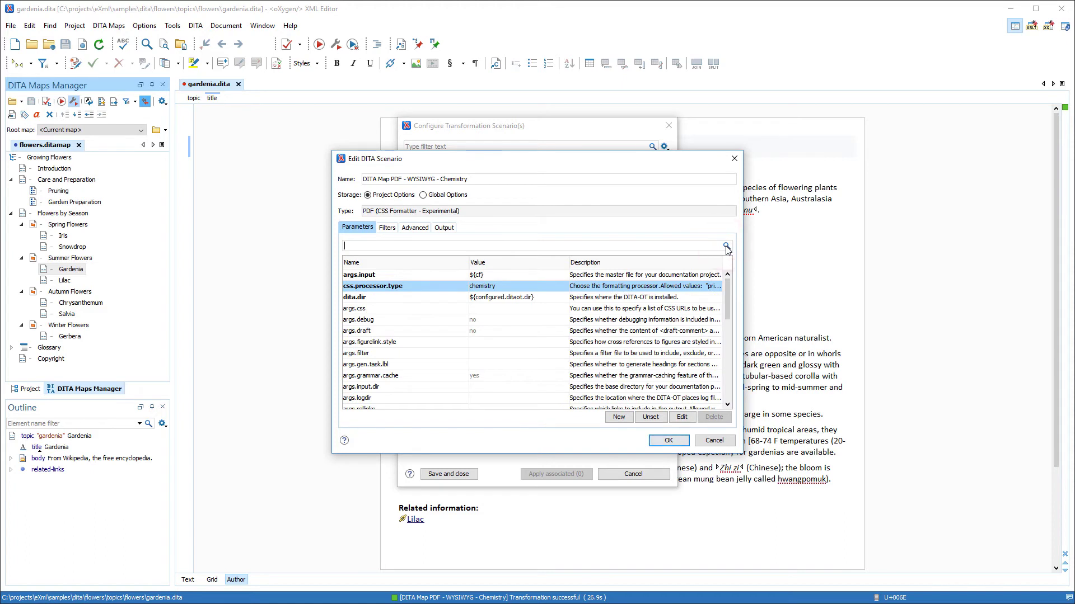
double_click(349, 310)
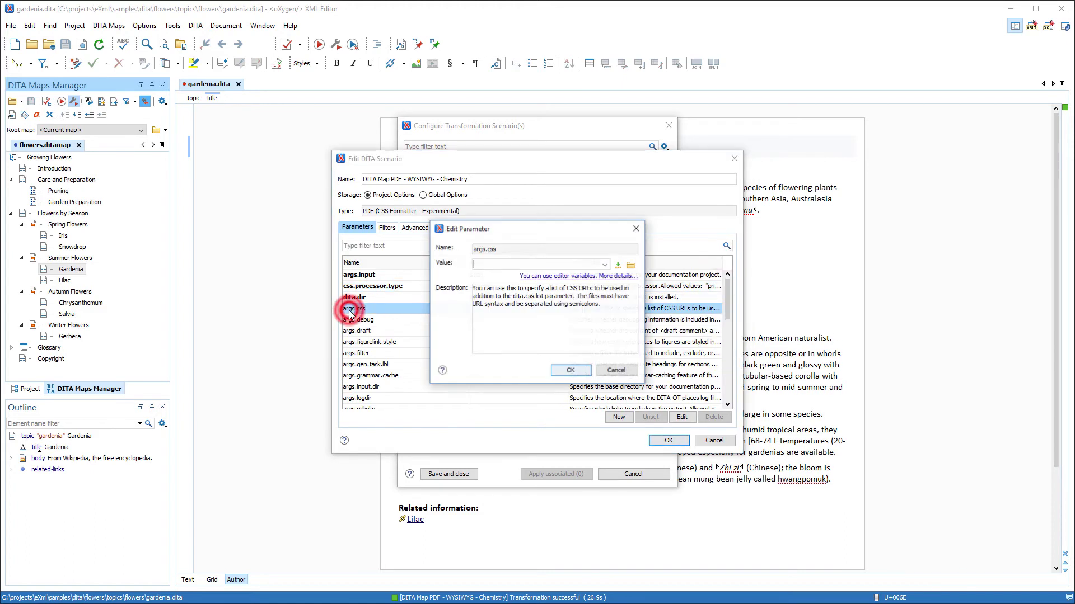
text(D:\Projects\Custom_CSS.css)
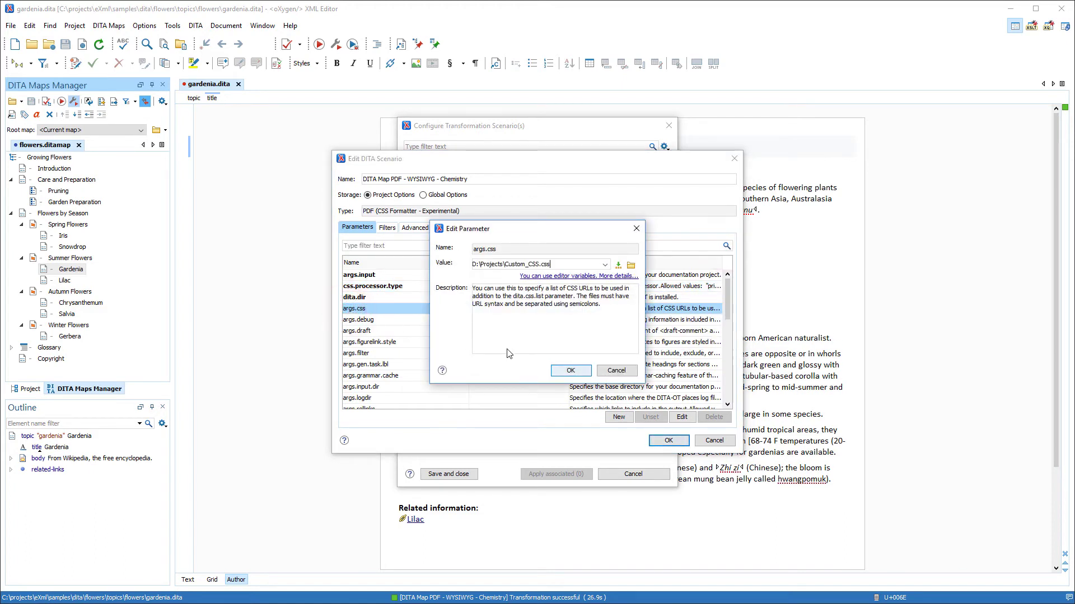
click(570, 371)
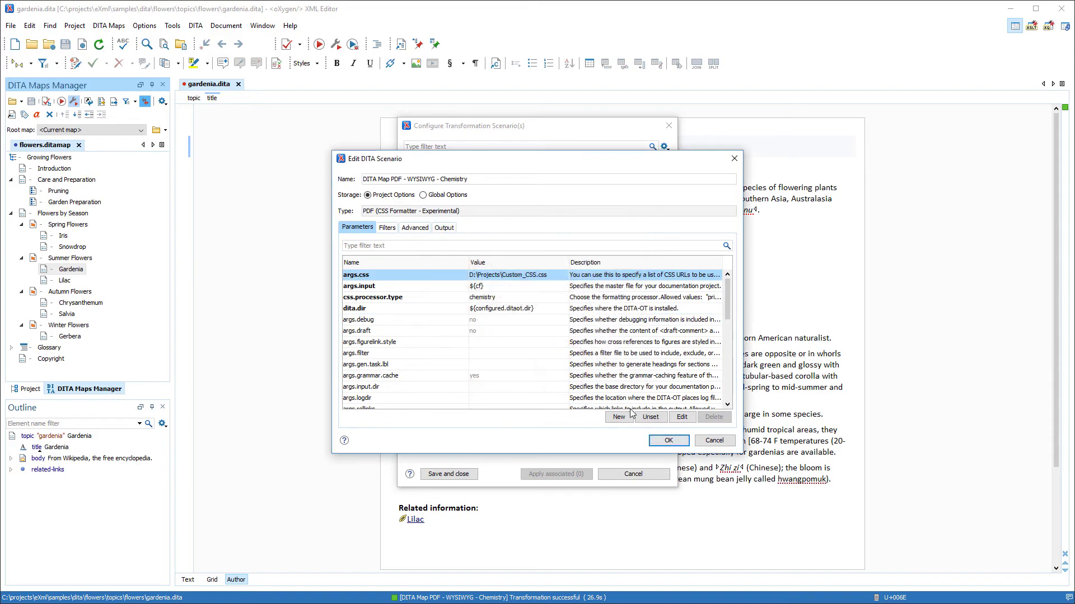
click(668, 441)
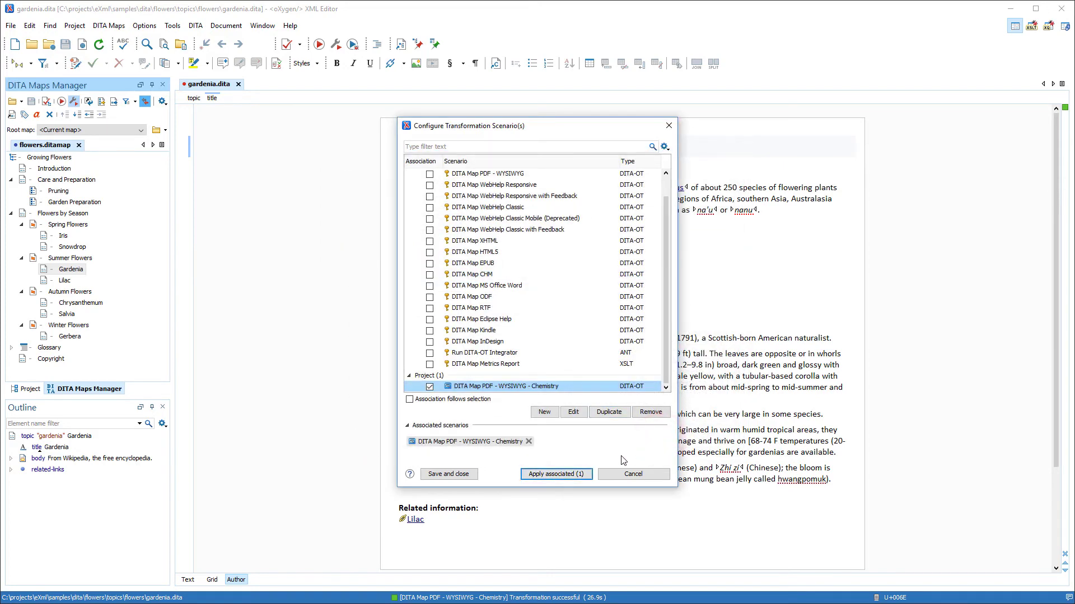
click(555, 474)
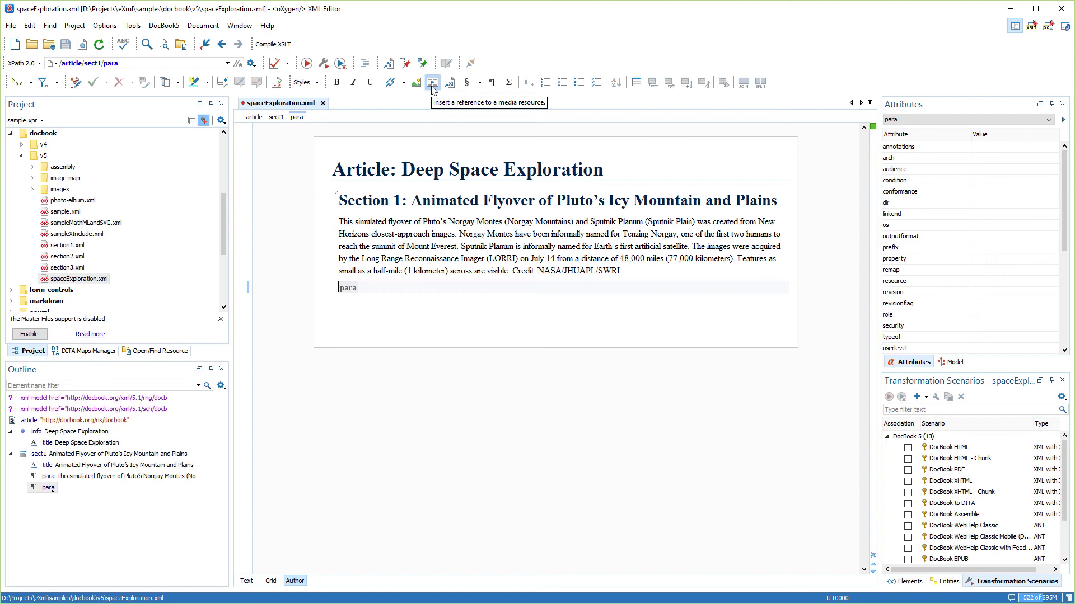
- Embed the Pluto flyover YouTube video via Insert media resource and play it in the paragraph
click(432, 82)
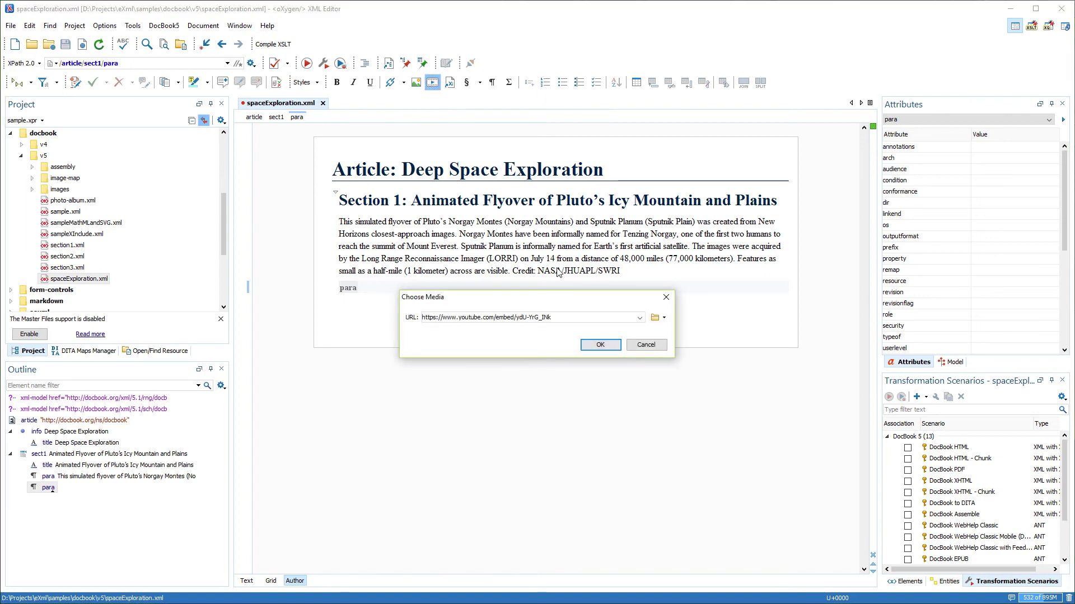
click(600, 344)
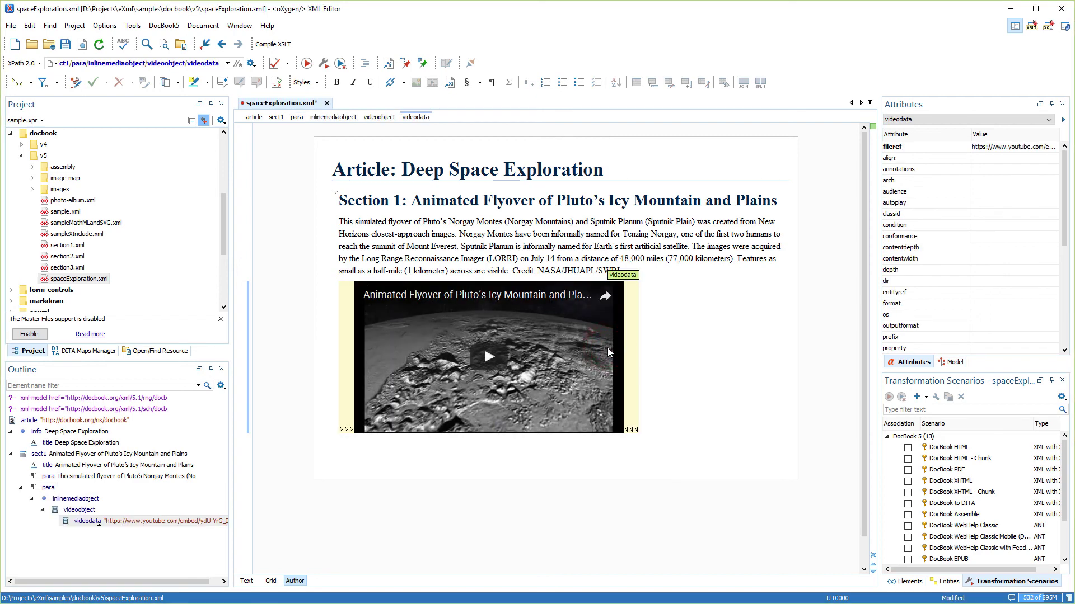
click(489, 357)
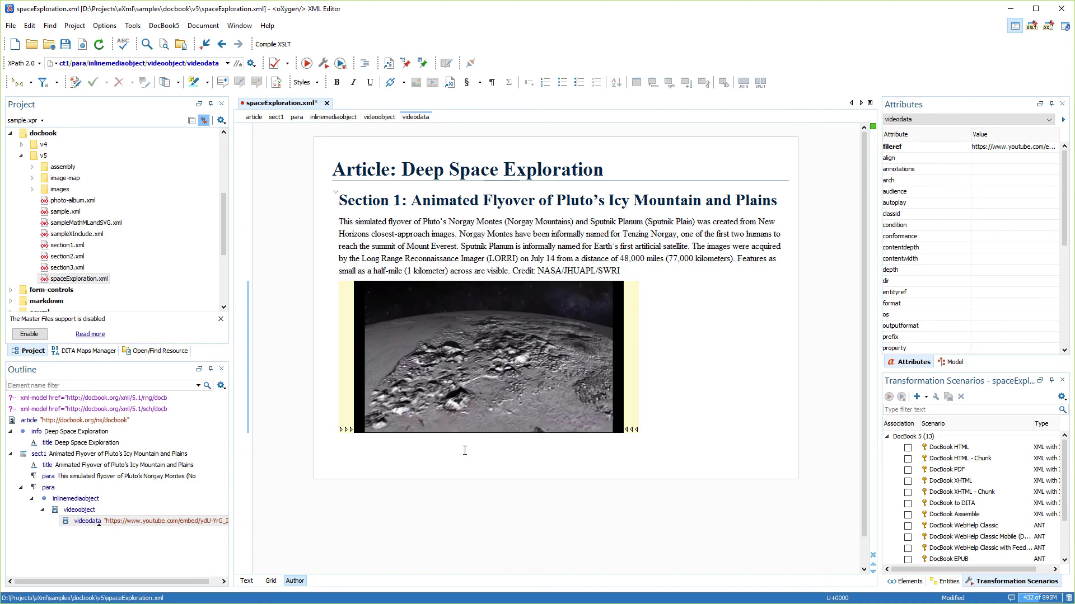